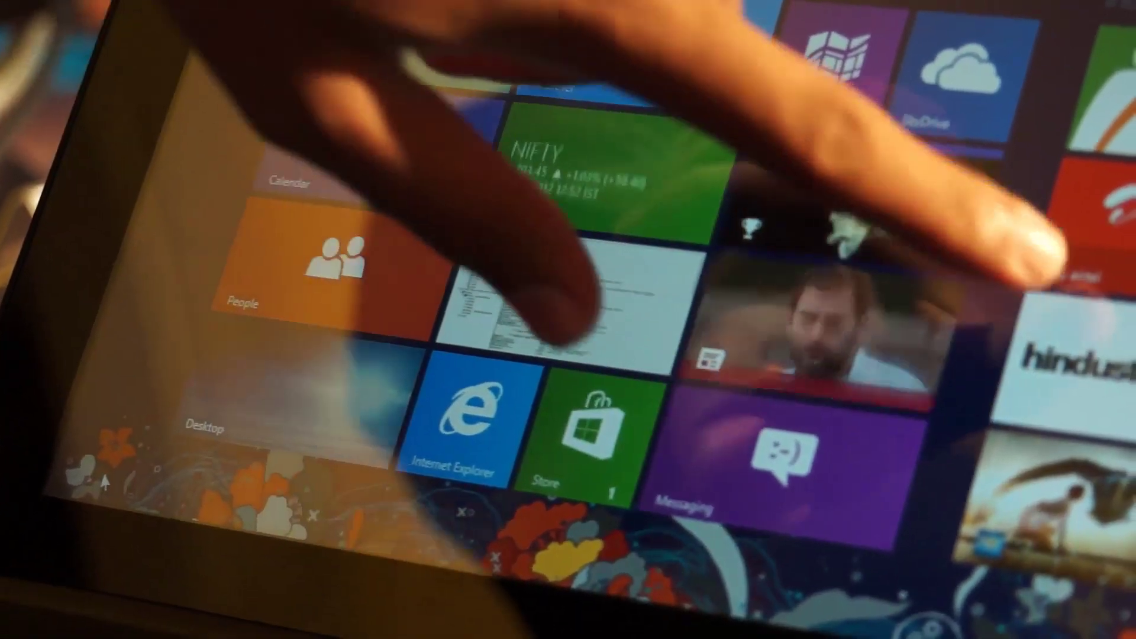
pyautogui.moveTo(1011, 240); pyautogui.dragTo(409, 177)
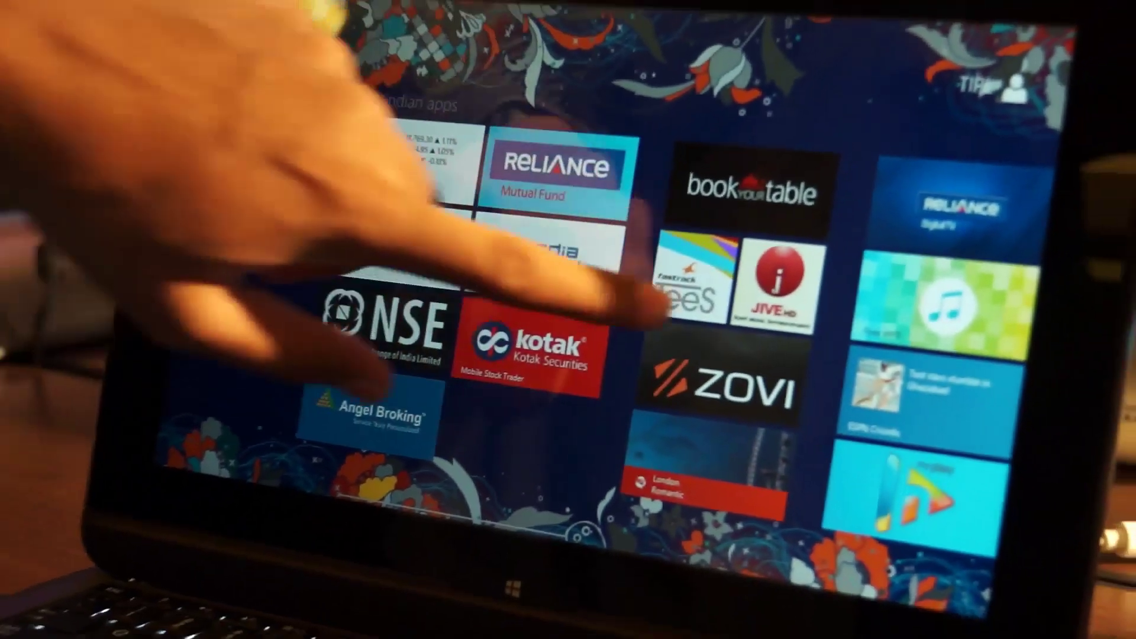
pyautogui.moveTo(594, 302); pyautogui.dragTo(266, 311)
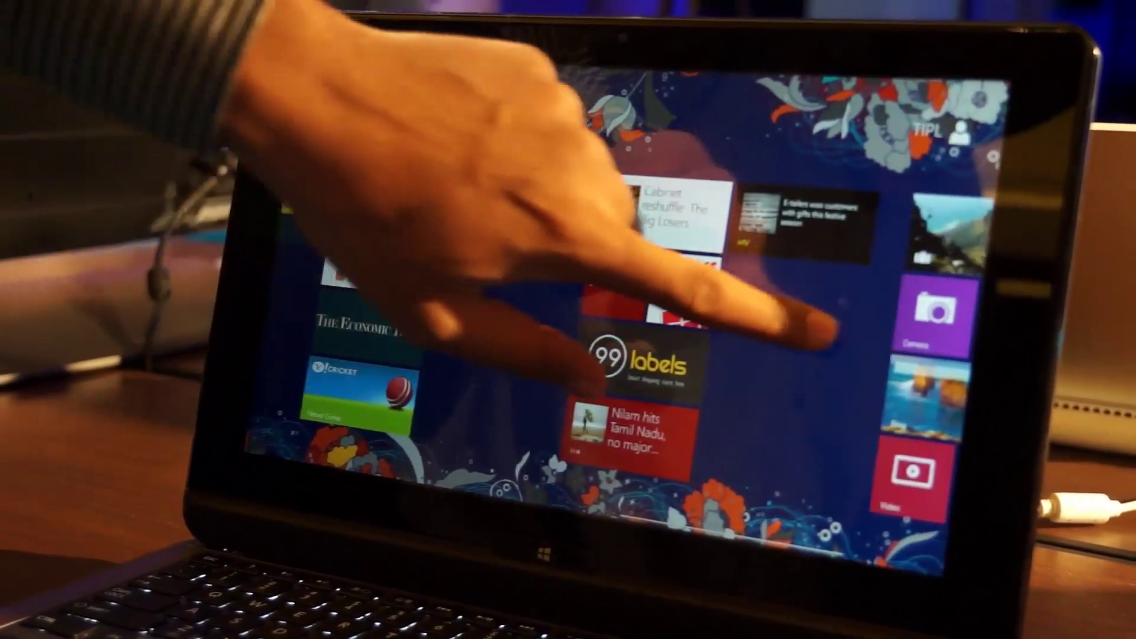
pyautogui.moveTo(835, 333); pyautogui.dragTo(332, 284)
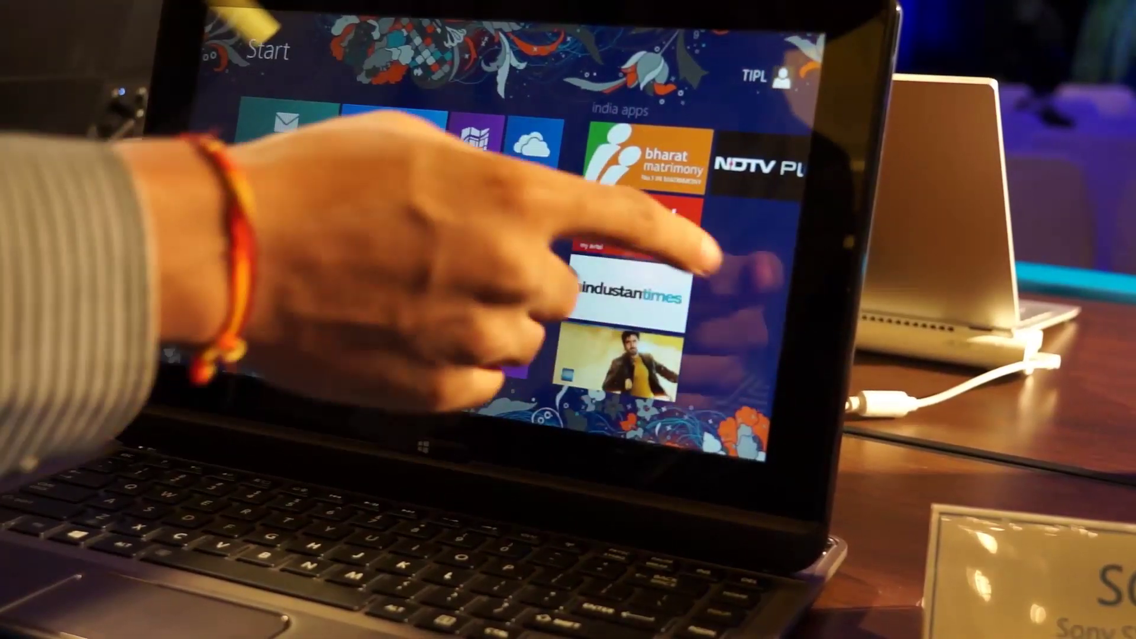
# Step: Show the Search, Share and Start charms over the Start screen tiles with Windows+C
pyautogui.press('super+c')
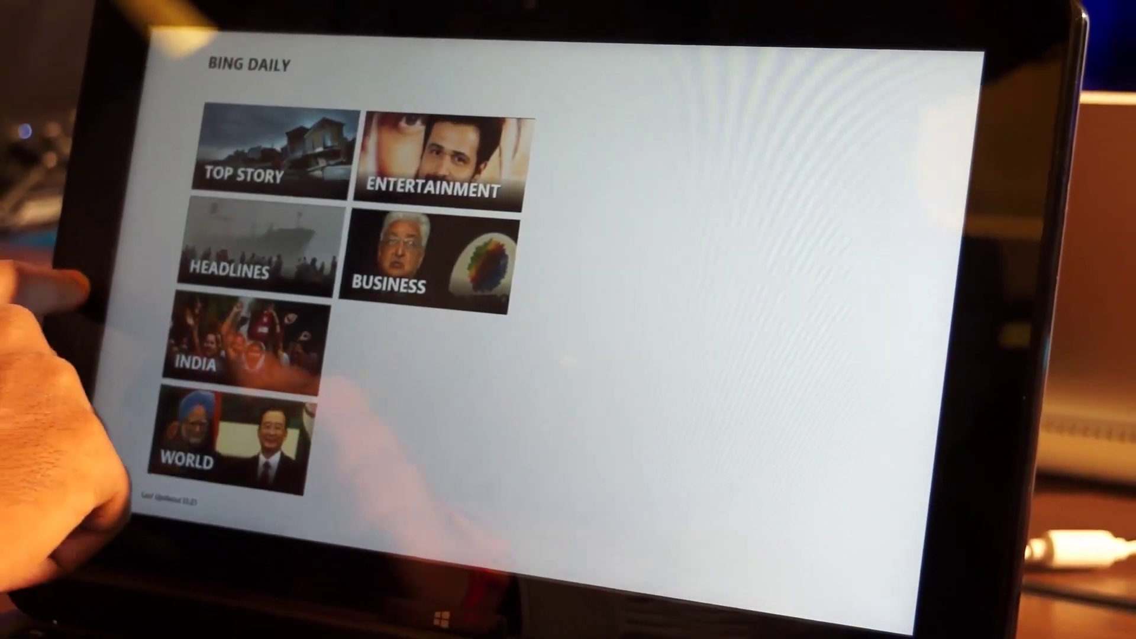
# Step: Swipe between Bing Daily and the desktop, finishing on the desktop
pyautogui.moveTo(217, 311); pyautogui.dragTo(737, 430)
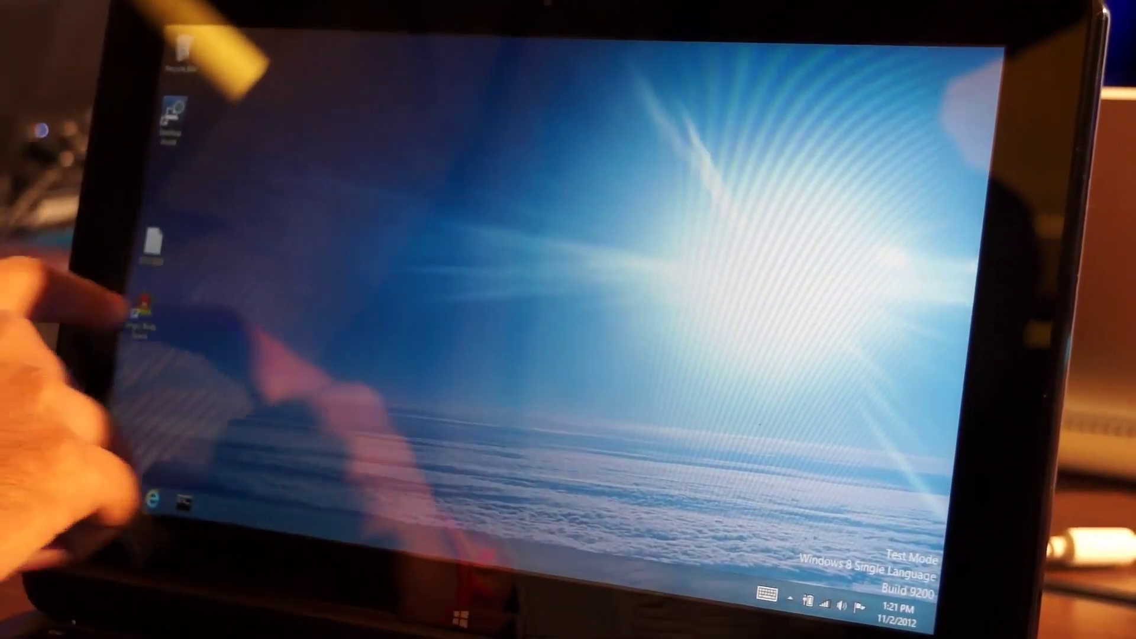
pyautogui.moveTo(133, 301); pyautogui.dragTo(409, 356)
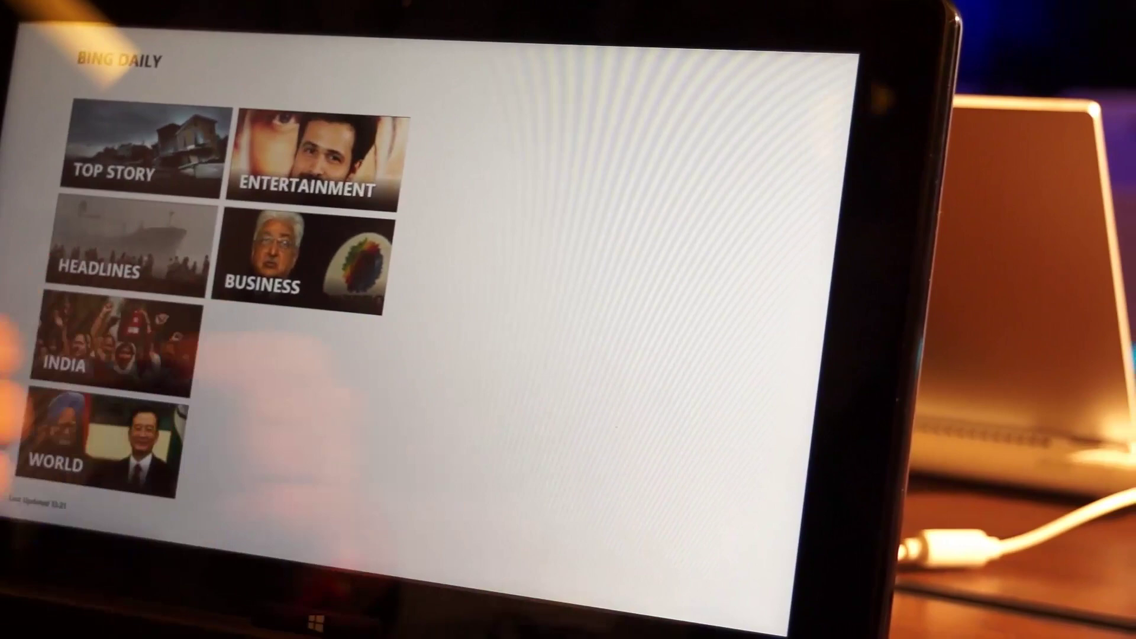
pyautogui.moveTo(17, 311); pyautogui.dragTo(329, 400)
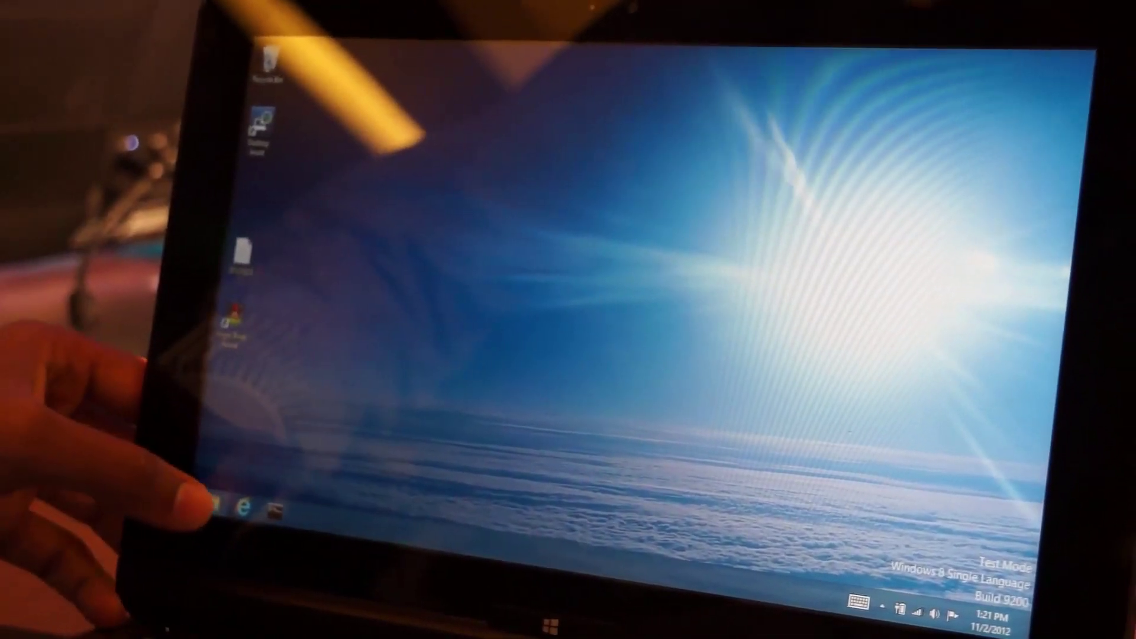
# Step: Open File Explorer from the taskbar and bring up the Computer context menu
pyautogui.click(167, 499)
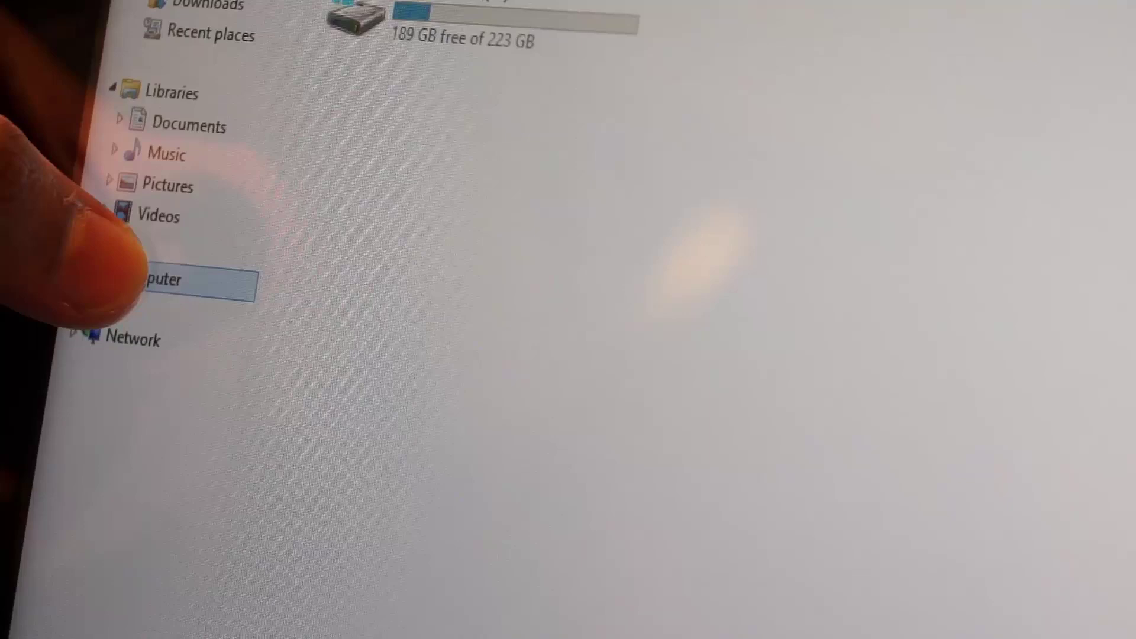
pyautogui.rightClick(117, 271)
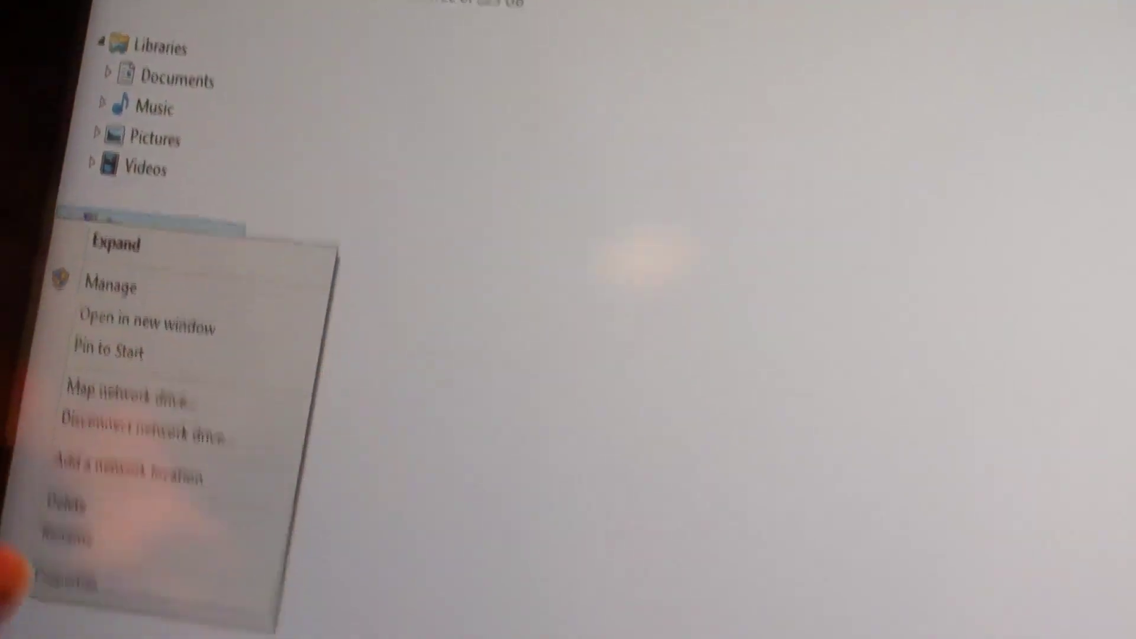